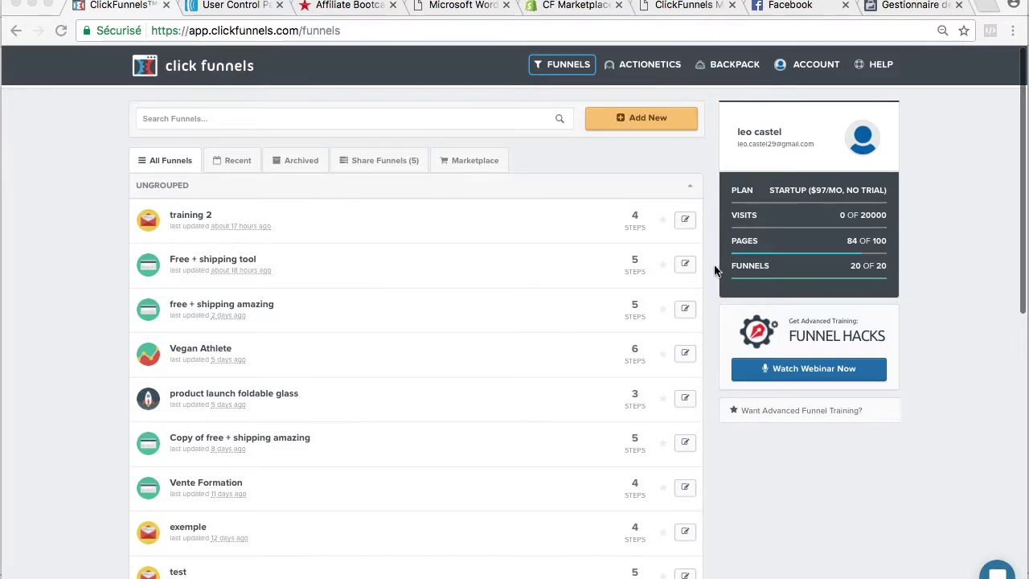
Switch to Facebook Ads Manager, open the ad account and go to its Pixels page.
{"action": "left_click", "coordinate": [921, 6]}
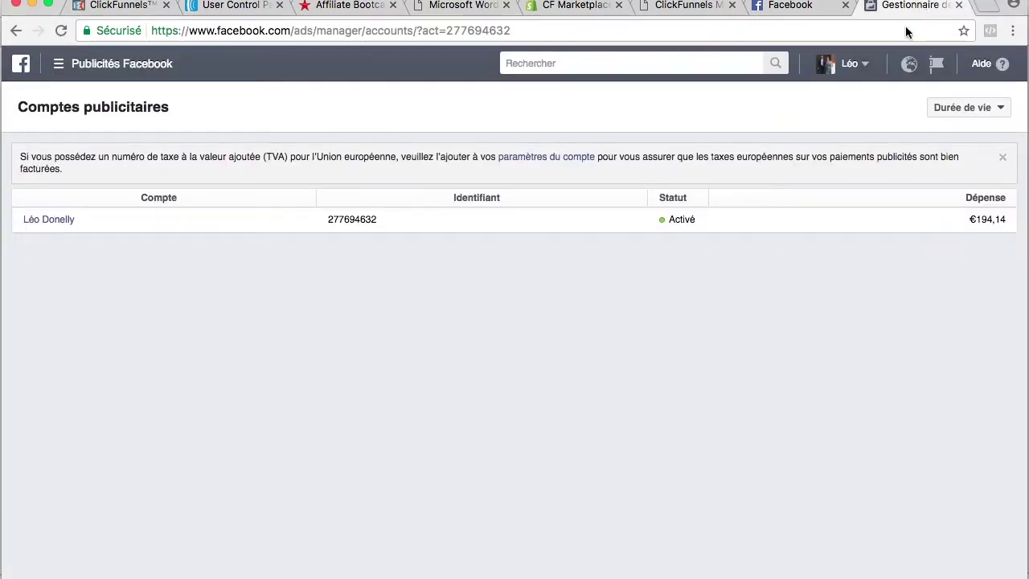
{"action": "left_click", "coordinate": [44, 221]}
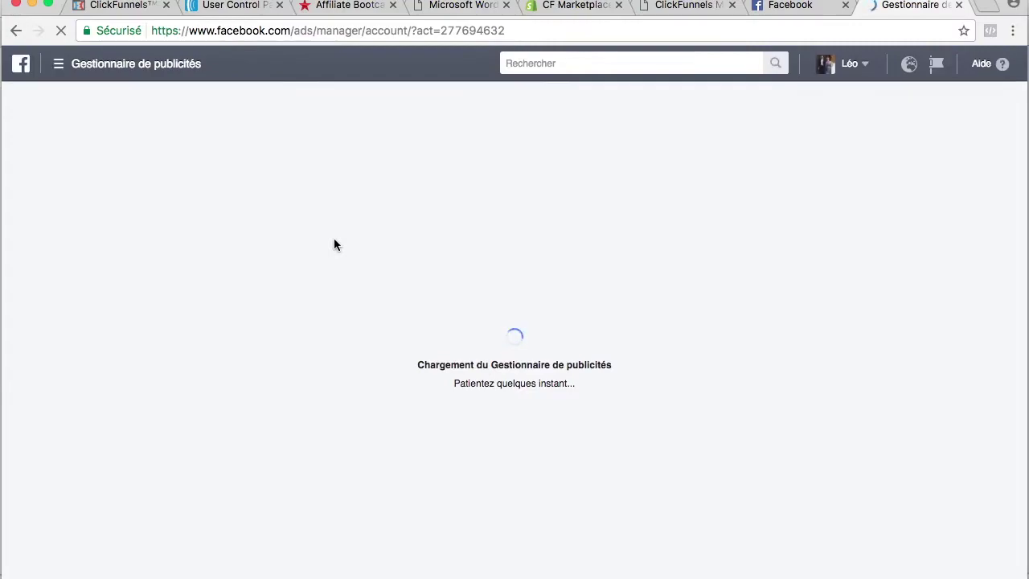
{"action": "left_click", "coordinate": [84, 67]}
{"action": "left_click", "coordinate": [48, 150]}
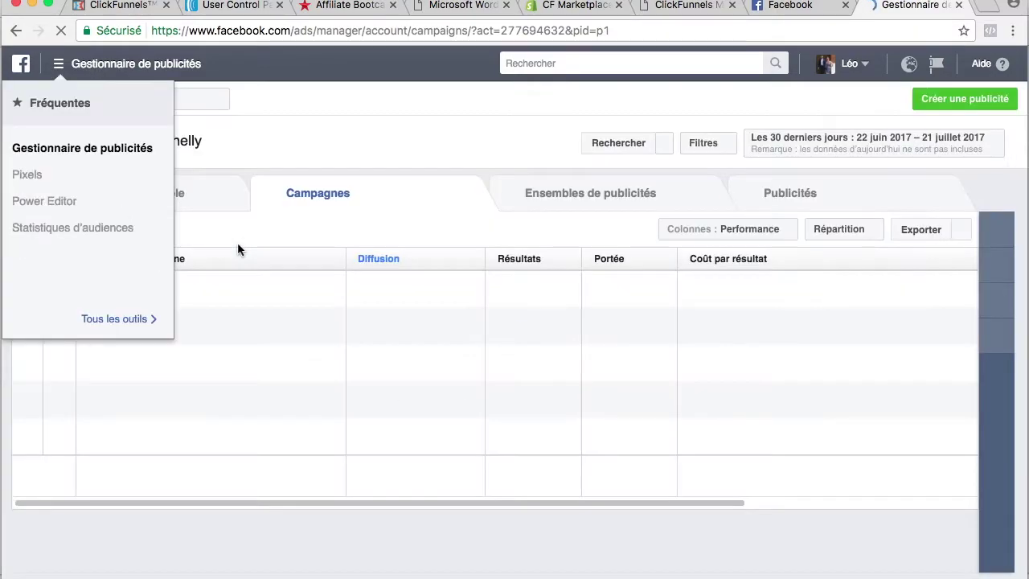
{"action": "left_click", "coordinate": [36, 176]}
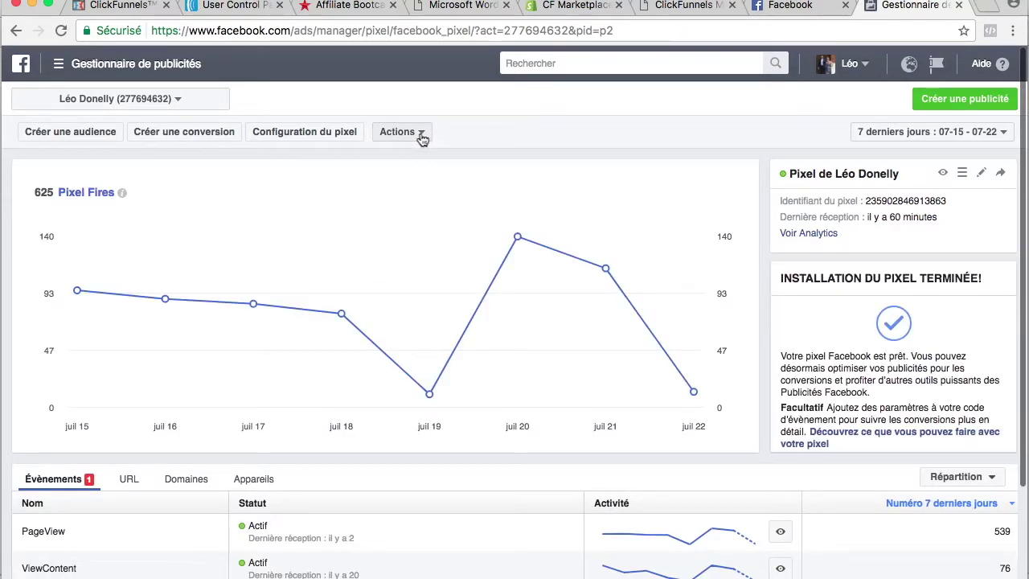
Display the Facebook pixel's installation code and copy the full base code to the clipboard.
{"action": "left_click", "coordinate": [419, 132]}
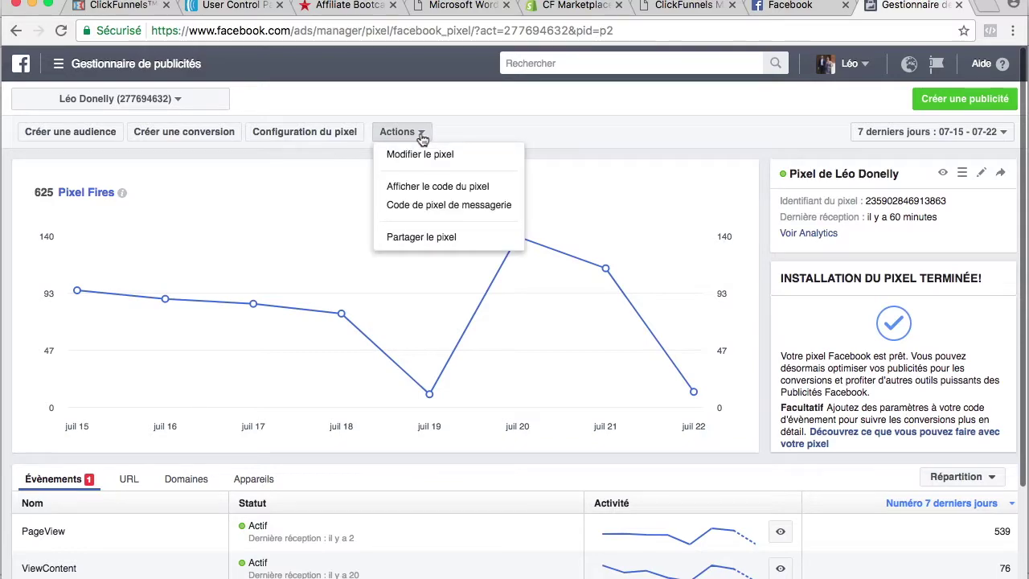
{"action": "left_click", "coordinate": [448, 193]}
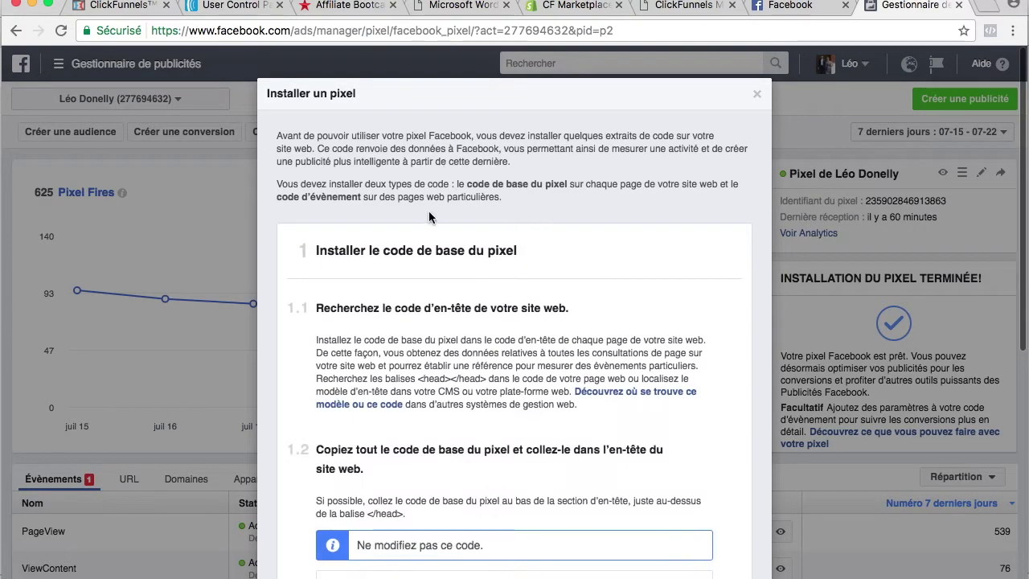
{"action": "scroll", "coordinate": [429, 217], "scroll_direction": "down", "scroll_amount": 3}
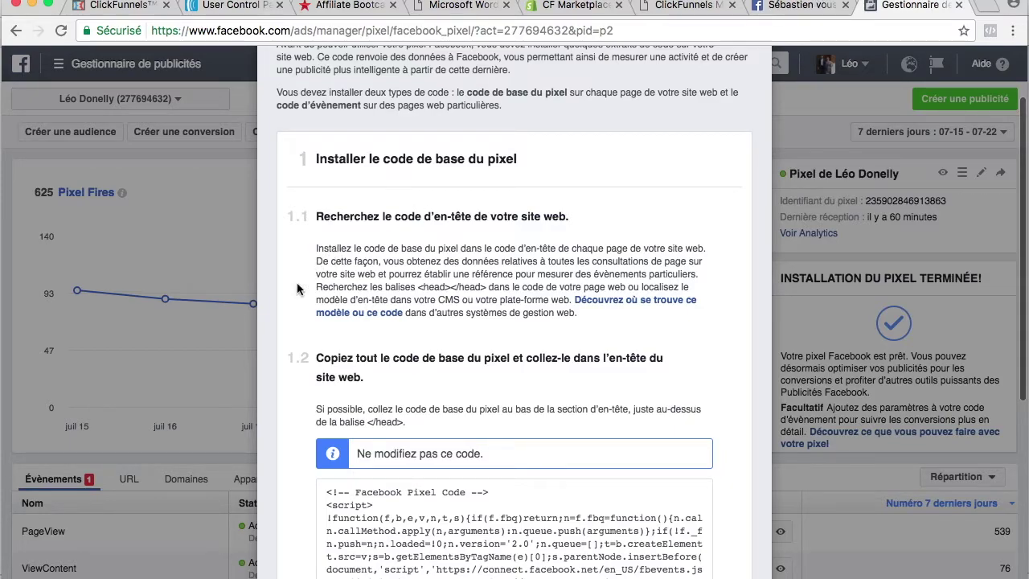
{"action": "scroll", "coordinate": [296, 289], "scroll_direction": "down", "scroll_amount": 6}
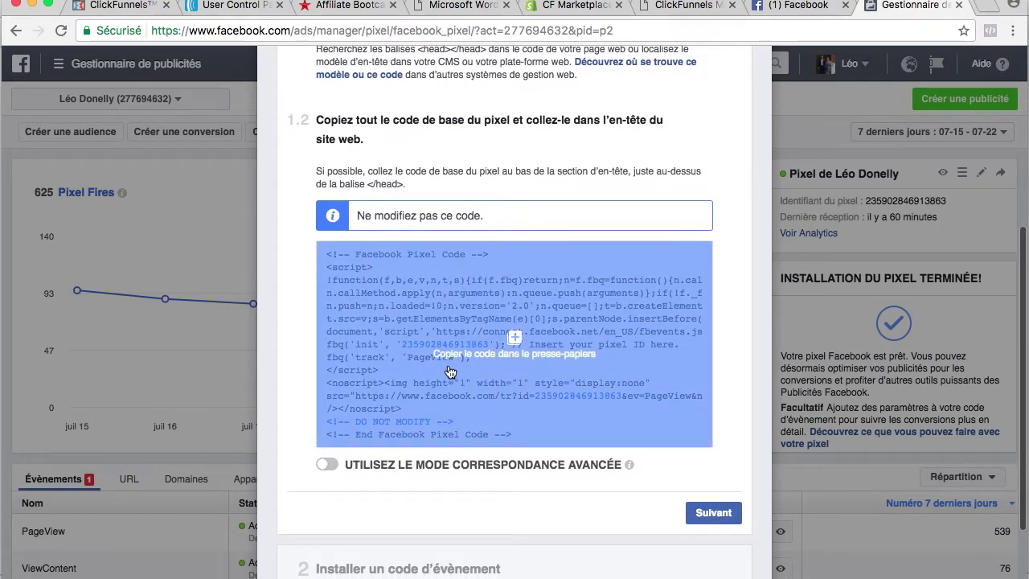
{"action": "mouse_move", "coordinate": [482, 329]}
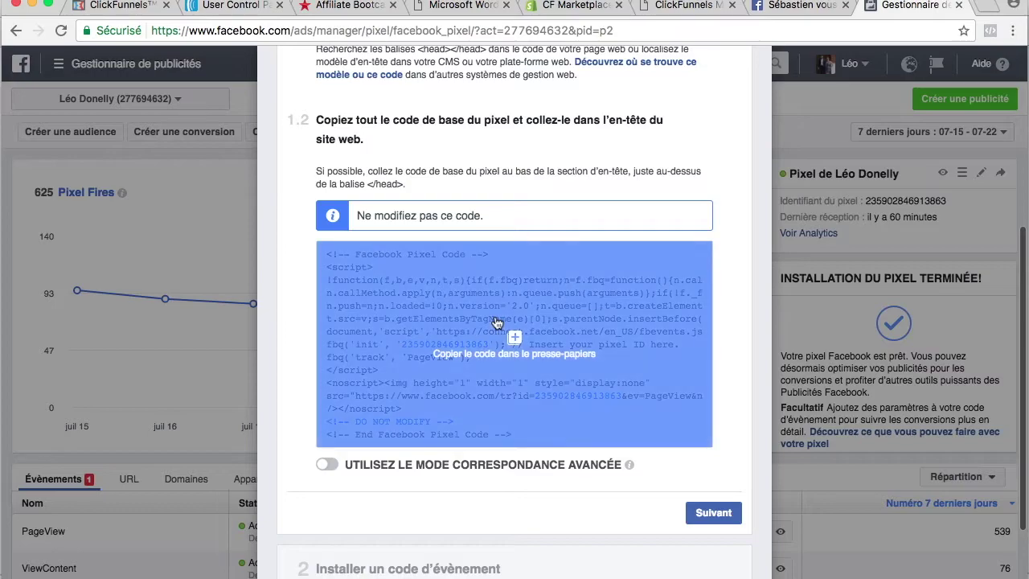
{"action": "left_click", "coordinate": [497, 322]}
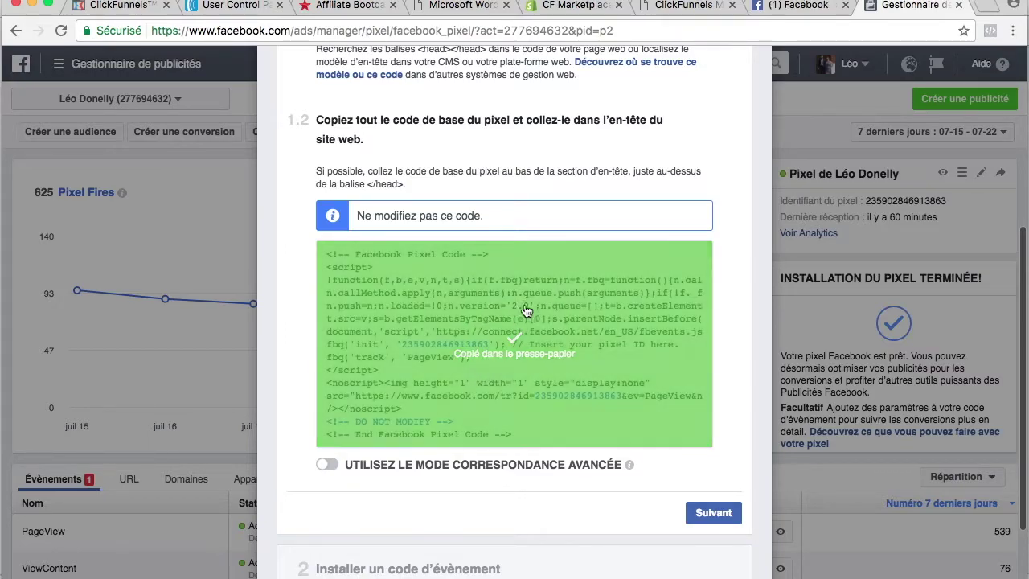
Switch to ClickFunnels, open the "exemple" funnel and go to its settings.
{"action": "left_click", "coordinate": [135, 7]}
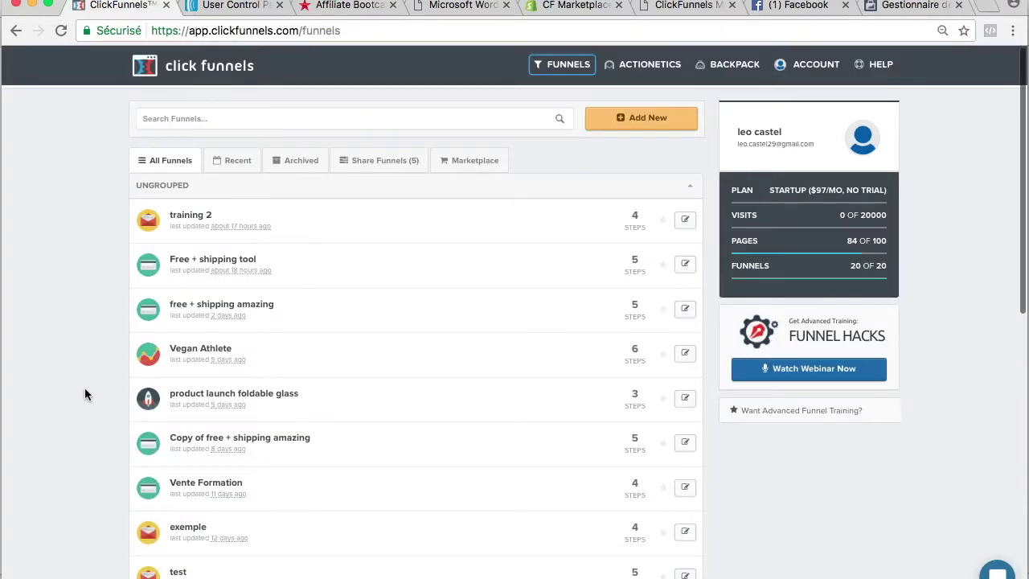
{"action": "scroll", "coordinate": [197, 537], "scroll_direction": "down", "scroll_amount": 3}
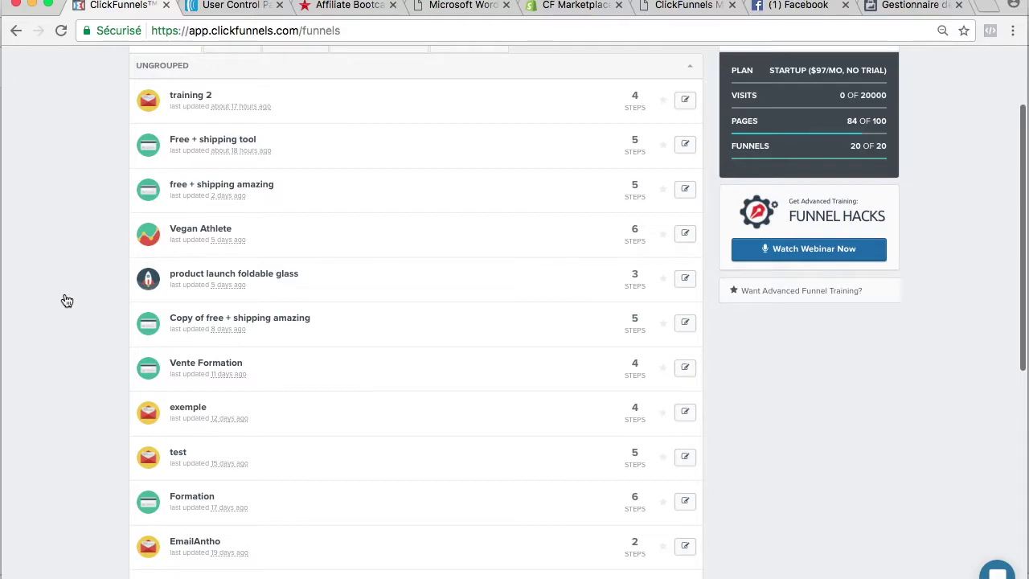
{"action": "key", "text": "super+r"}
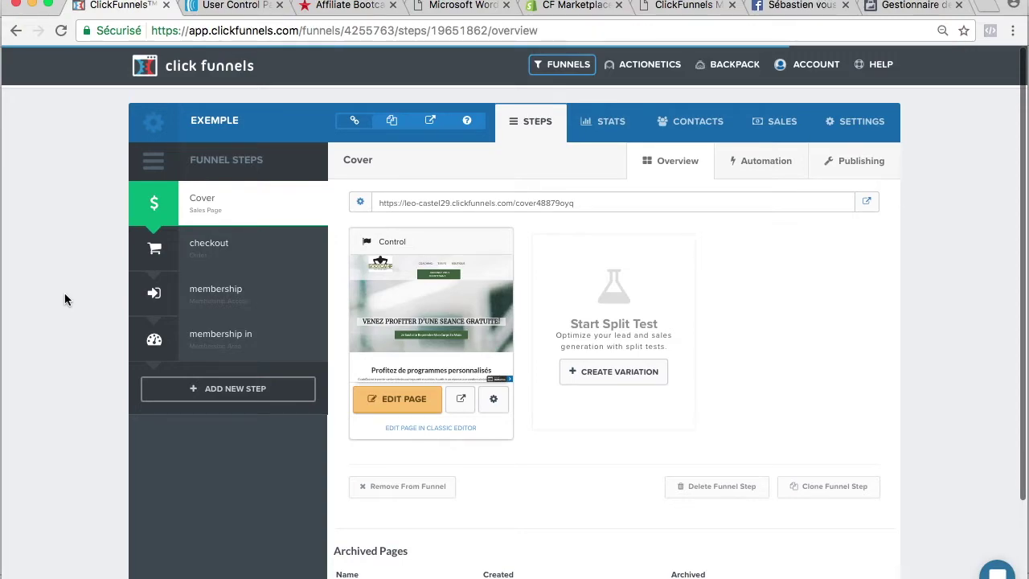
{"action": "left_click", "coordinate": [863, 132]}
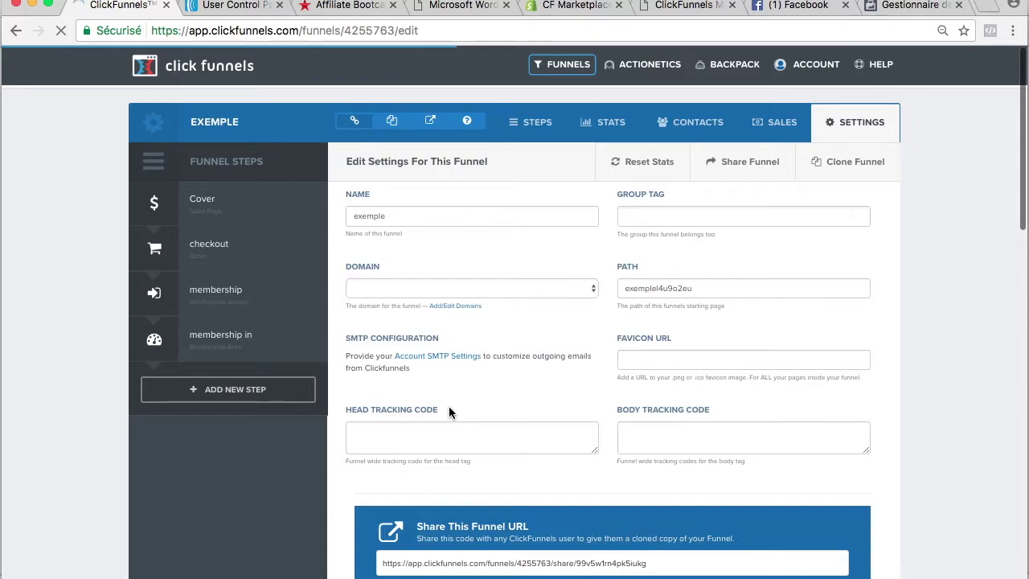
Paste the Facebook pixel base code into the funnel's head tracking code and save the funnel settings.
{"action": "left_click", "coordinate": [413, 436]}
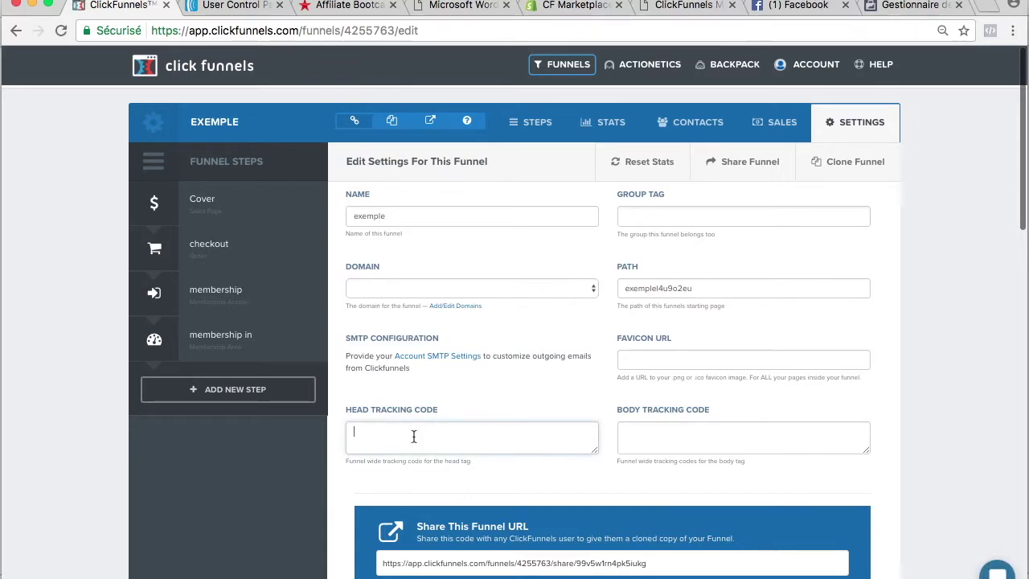
{"action": "key", "text": "super+v"}
{"action": "scroll", "coordinate": [537, 439], "scroll_direction": "down", "scroll_amount": 1}
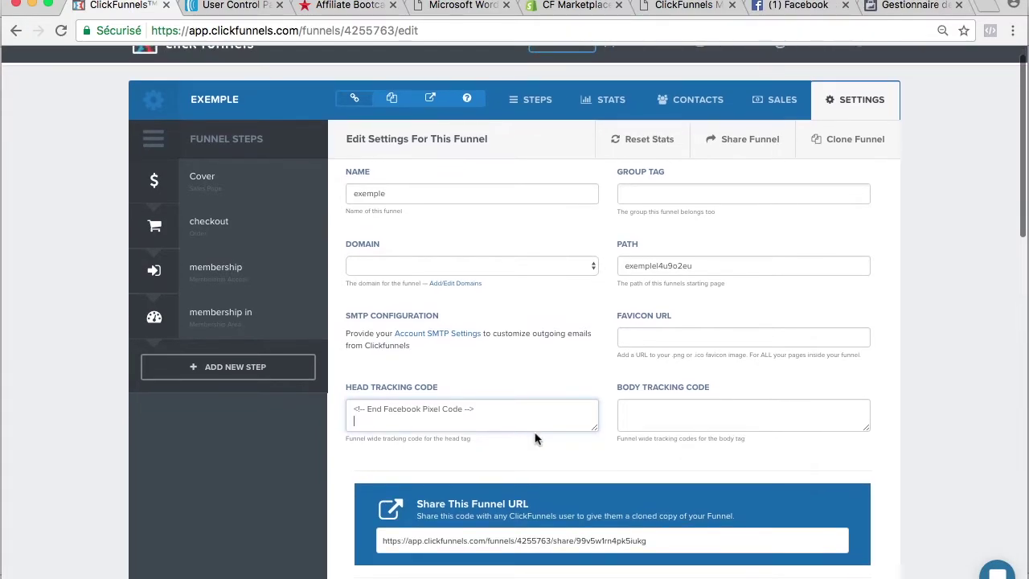
{"action": "scroll", "coordinate": [516, 419], "scroll_direction": "up", "scroll_amount": 5}
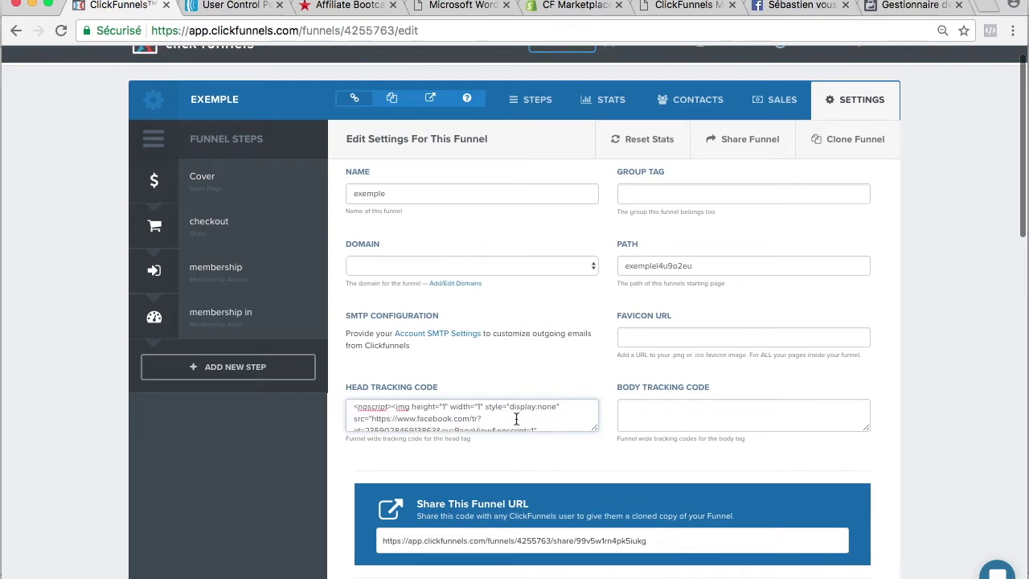
{"action": "scroll", "coordinate": [516, 418], "scroll_direction": "up", "scroll_amount": 6}
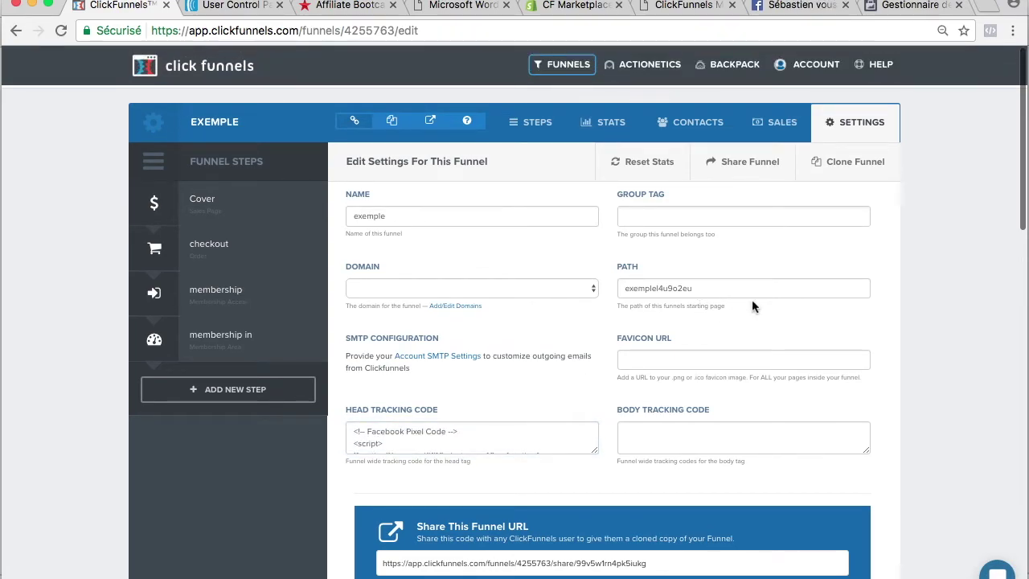
{"action": "scroll", "coordinate": [599, 359], "scroll_direction": "down", "scroll_amount": 20}
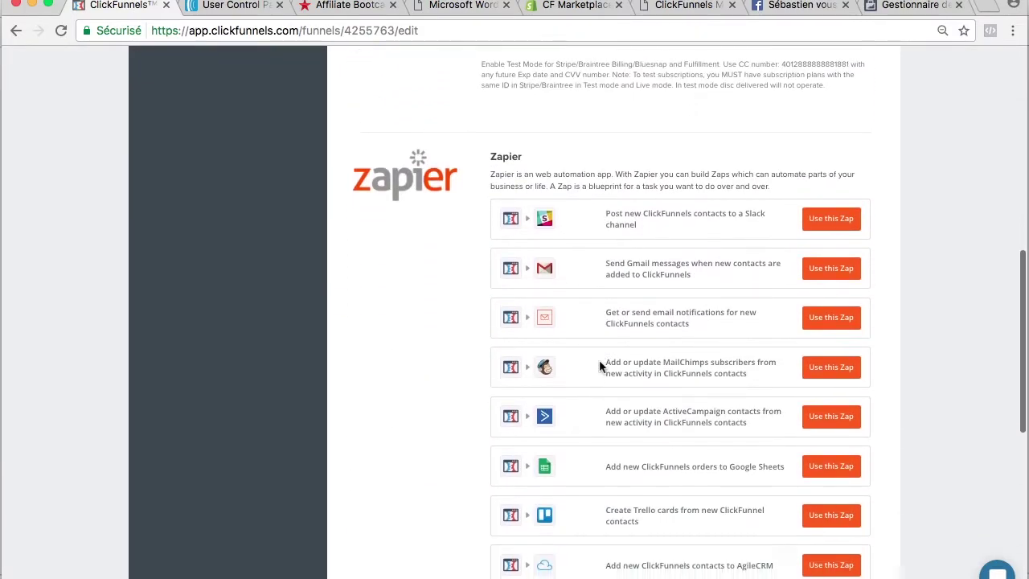
{"action": "left_click", "coordinate": [812, 512]}
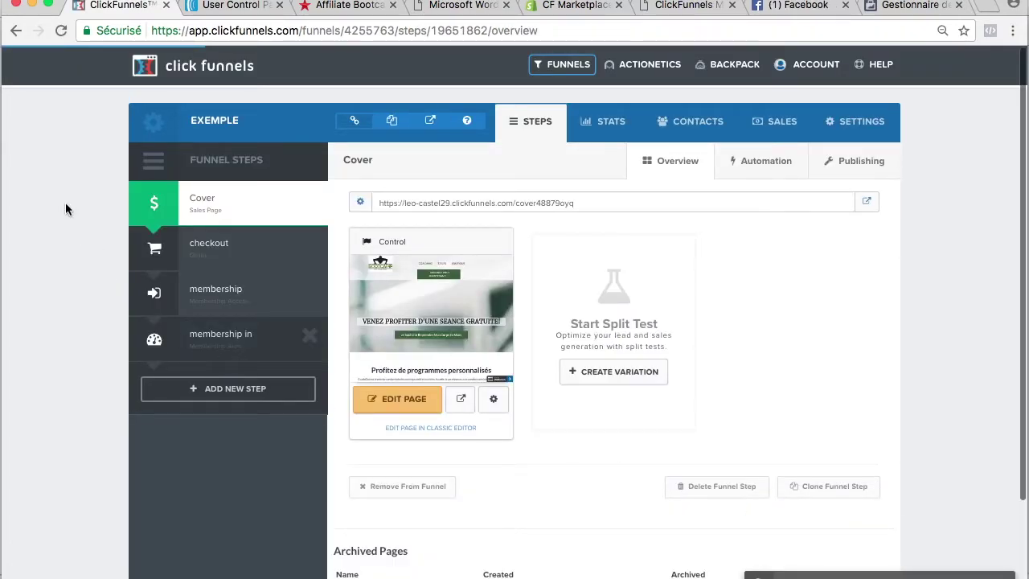
Open the Cover page for editing, then switch to Facebook Ads Manager and expand the "Installer un code d'évènement" section.
{"action": "left_click", "coordinate": [404, 412]}
{"action": "left_click", "coordinate": [938, 8]}
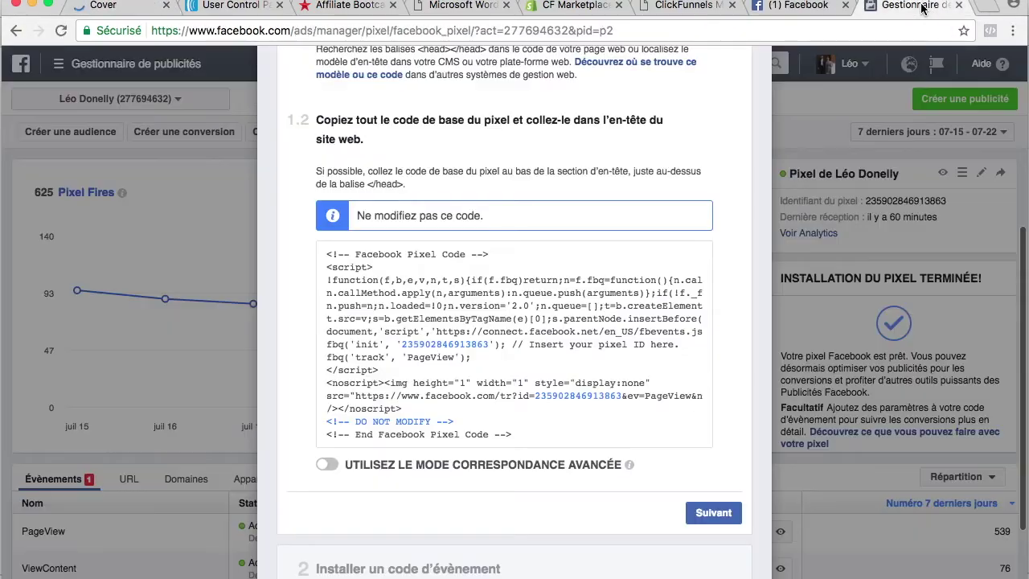
{"action": "left_click", "coordinate": [514, 345]}
{"action": "scroll", "coordinate": [295, 415], "scroll_direction": "down", "scroll_amount": 5}
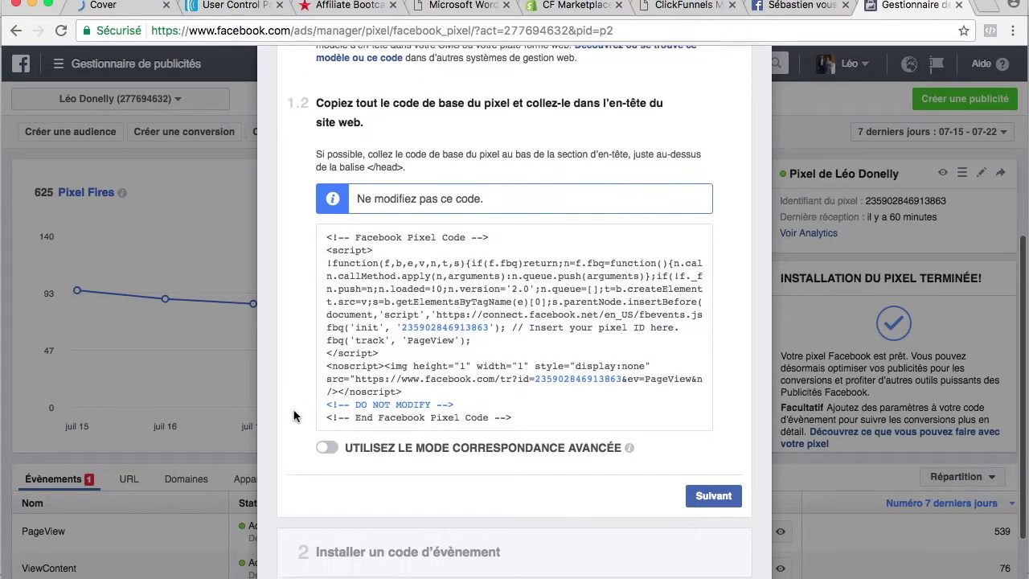
{"action": "left_click", "coordinate": [318, 121]}
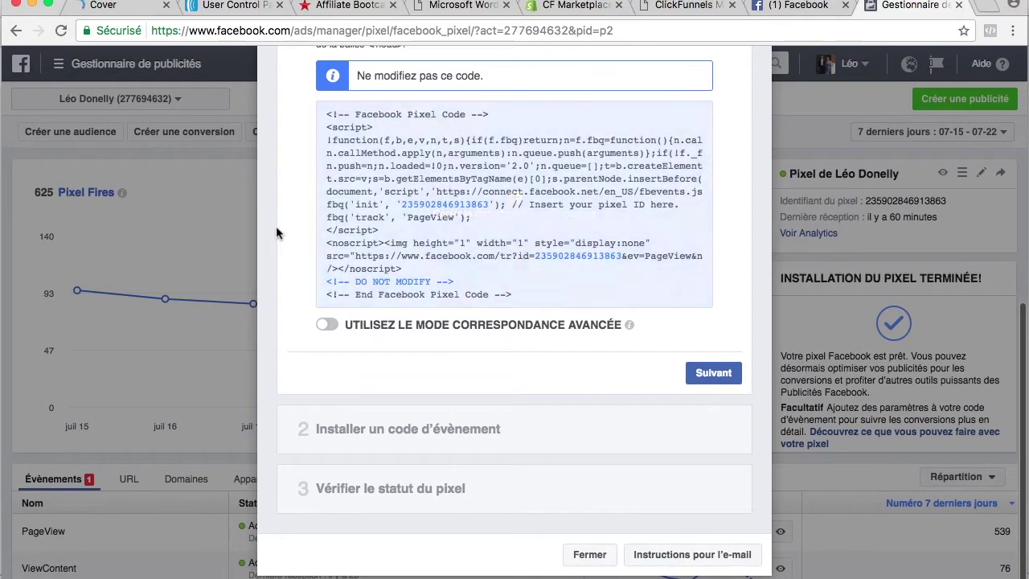
{"action": "left_click", "coordinate": [367, 443]}
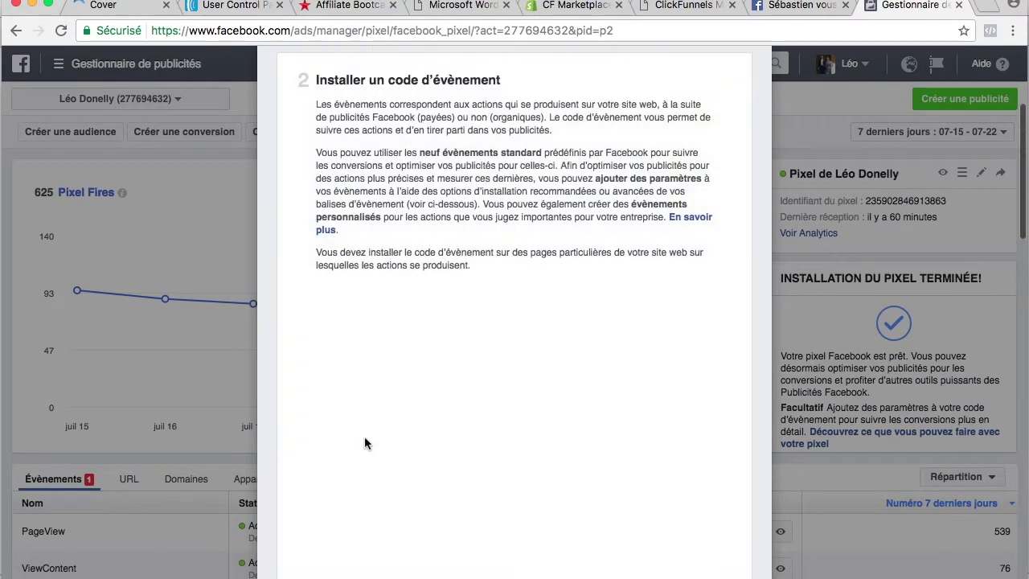
Expand the "Afficher le contenu" event among the recommended codes and copy its ViewContent script.
{"action": "scroll", "coordinate": [292, 414], "scroll_direction": "down", "scroll_amount": 1}
{"action": "scroll", "coordinate": [292, 414], "scroll_direction": "down", "scroll_amount": 10}
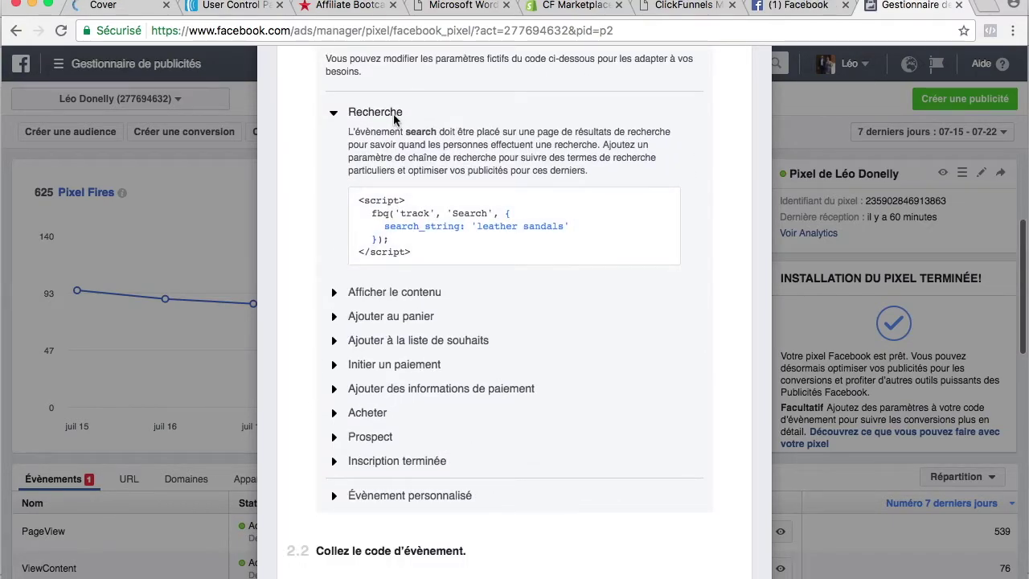
{"action": "left_click", "coordinate": [384, 239]}
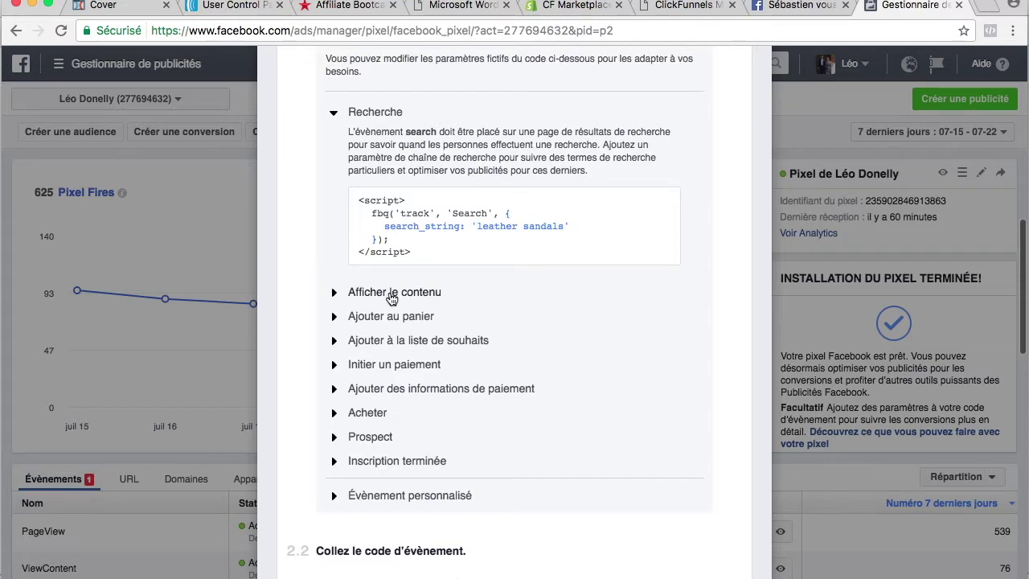
{"action": "left_click", "coordinate": [392, 298]}
{"action": "mouse_move", "coordinate": [485, 273]}
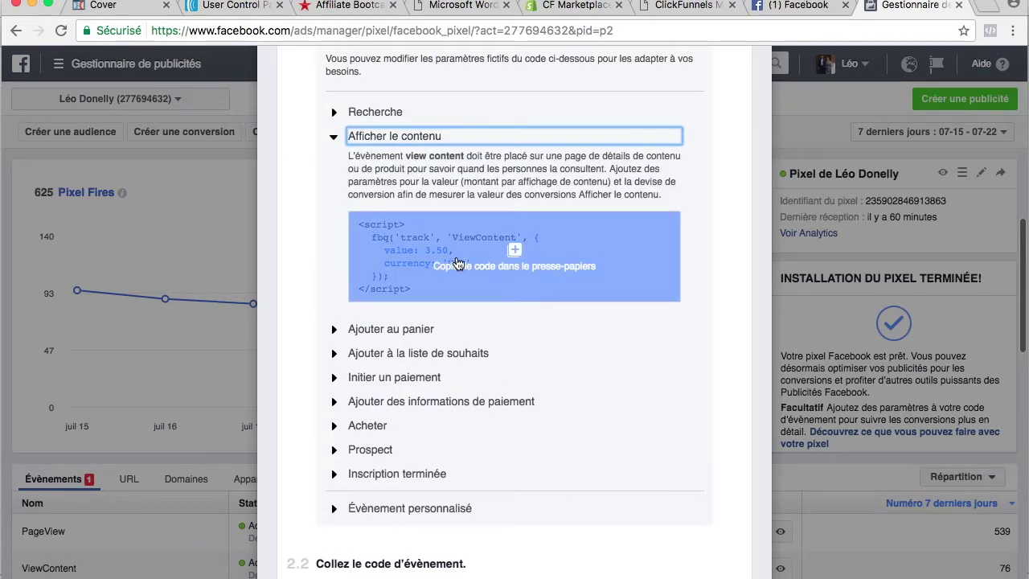
{"action": "left_click", "coordinate": [456, 263]}
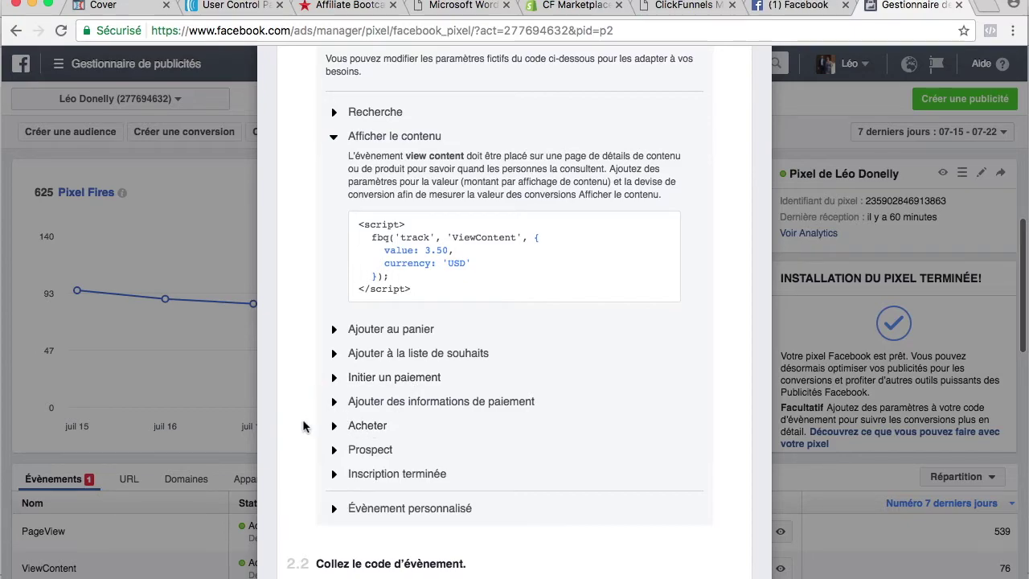
Examine the event code placement instructions and the example showing where the event script goes relative to the base code.
{"action": "scroll", "coordinate": [303, 427], "scroll_direction": "down", "scroll_amount": 3}
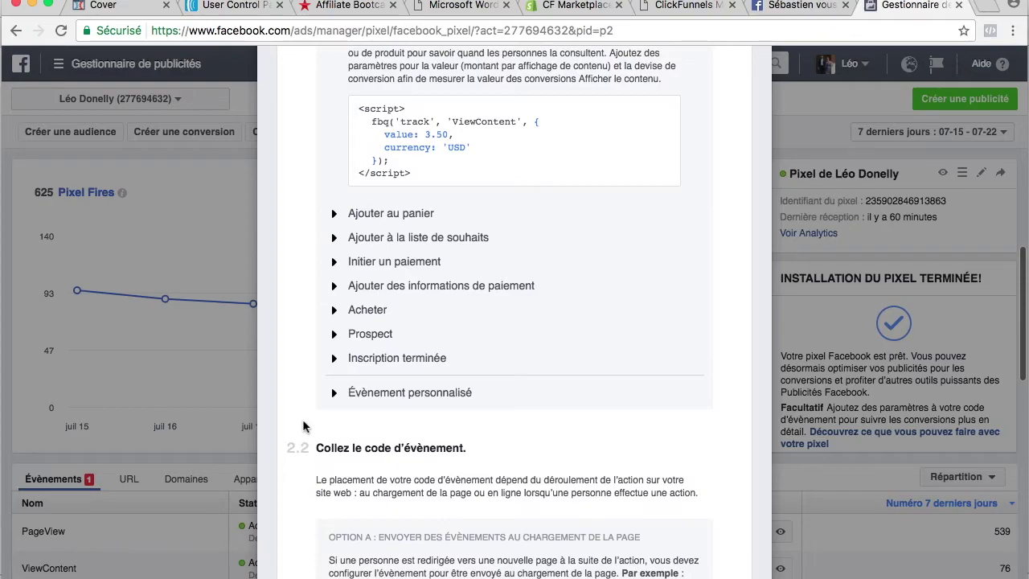
{"action": "scroll", "coordinate": [303, 426], "scroll_direction": "down", "scroll_amount": 8}
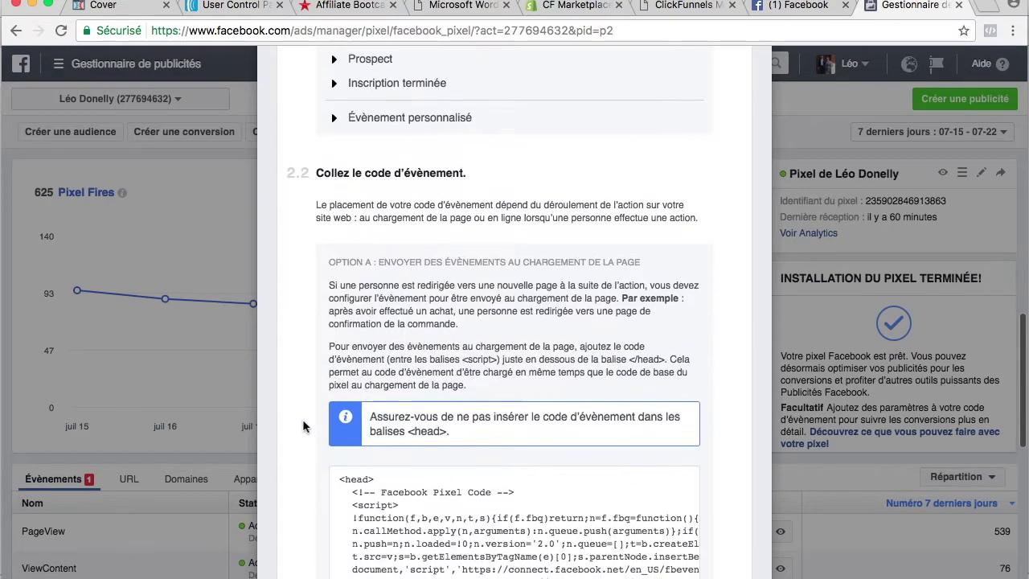
{"action": "scroll", "coordinate": [304, 427], "scroll_direction": "down", "scroll_amount": 3}
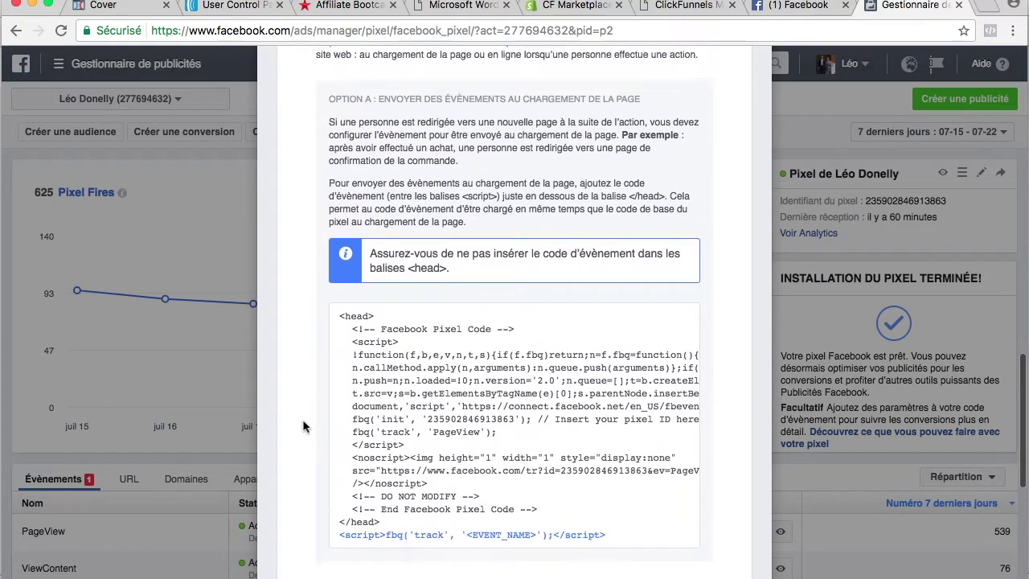
{"action": "scroll", "coordinate": [303, 426], "scroll_direction": "up", "scroll_amount": 15}
{"action": "scroll", "coordinate": [348, 153], "scroll_direction": "up", "scroll_amount": 2}
{"action": "scroll", "coordinate": [348, 153], "scroll_direction": "down", "scroll_amount": 6}
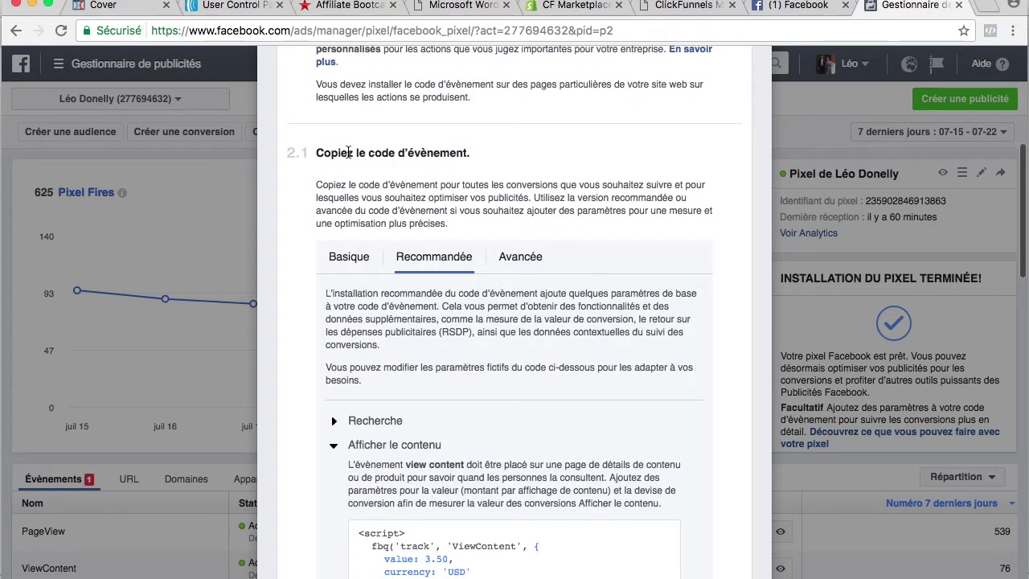
Switch to the Cover page in the ClickFunnels editor and paste the ViewContent event script into the page's header tracking code.
{"action": "left_click", "coordinate": [117, 8]}
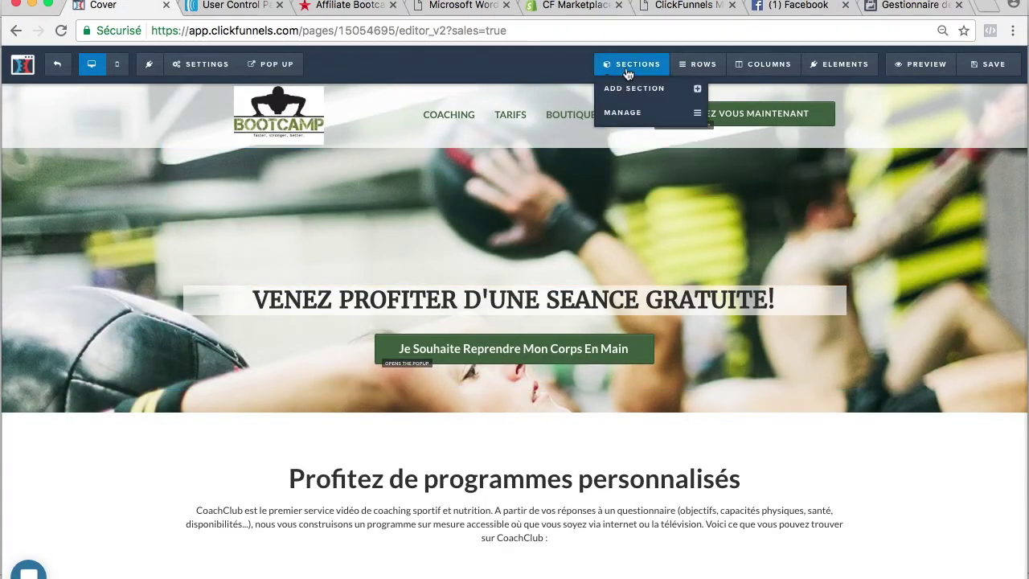
{"action": "mouse_move", "coordinate": [181, 74]}
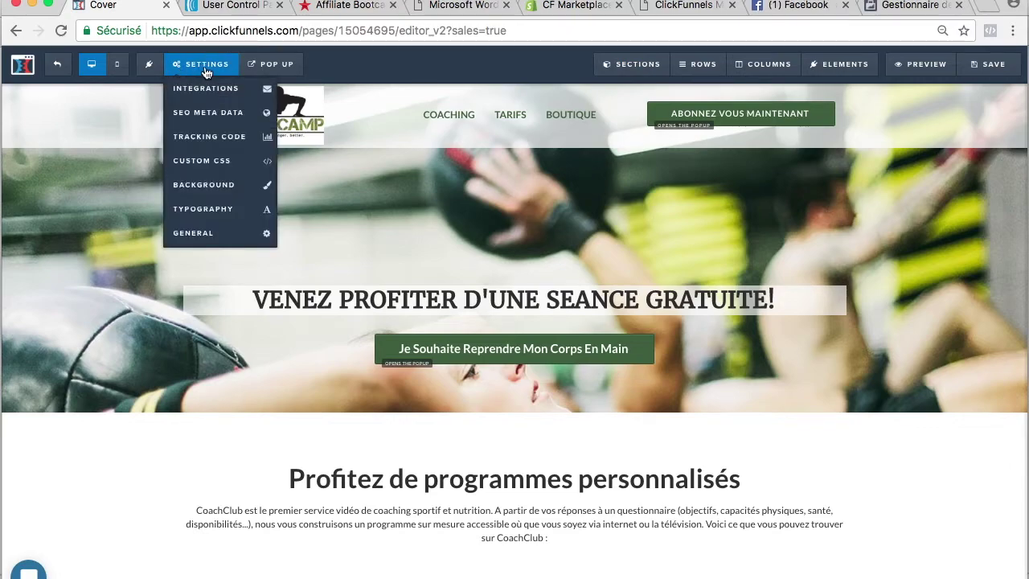
{"action": "left_click", "coordinate": [206, 138]}
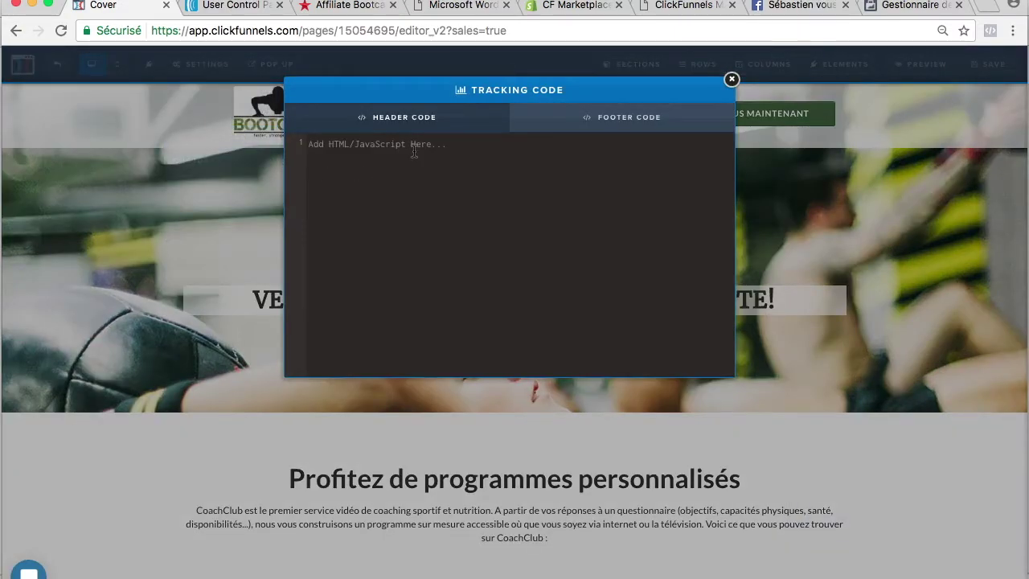
{"action": "key", "text": "super+v"}
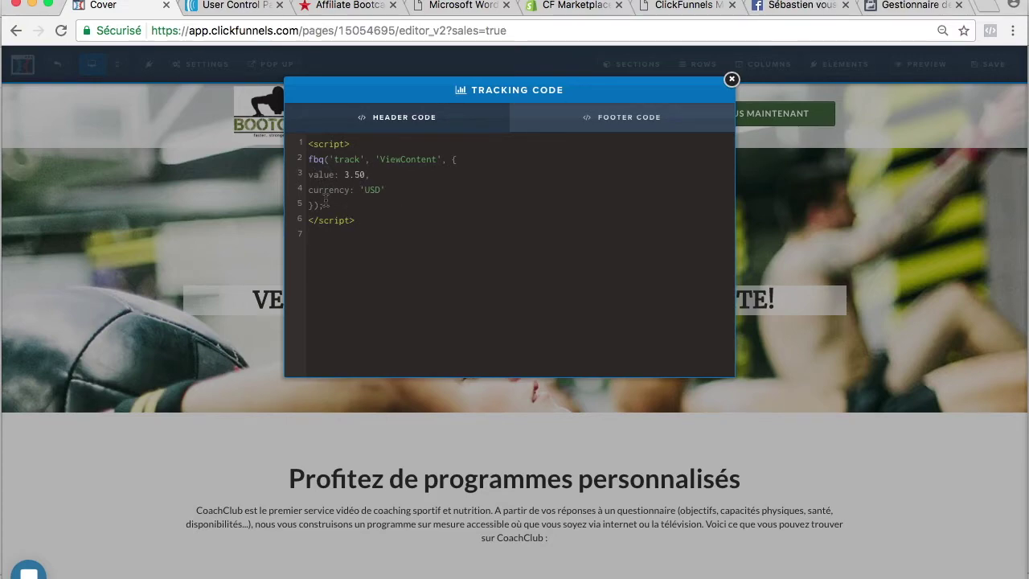
Remove the value and currency parameter block from the ViewContent script, then close the tracking code and save the Cover page.
{"action": "left_click_drag", "start_coordinate": [320, 205], "coordinate": [455, 159]}
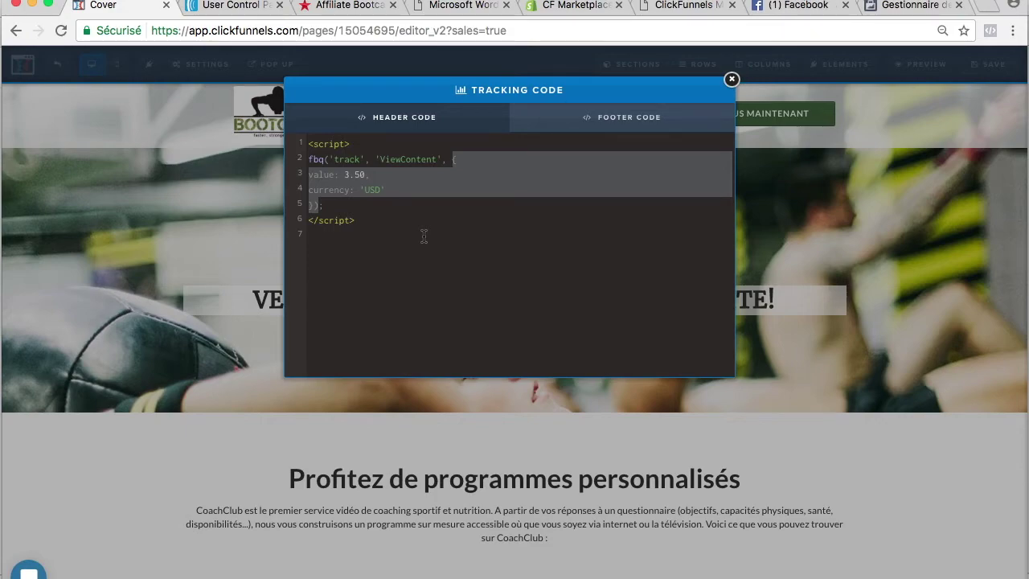
{"action": "key", "text": "BackSpace"}
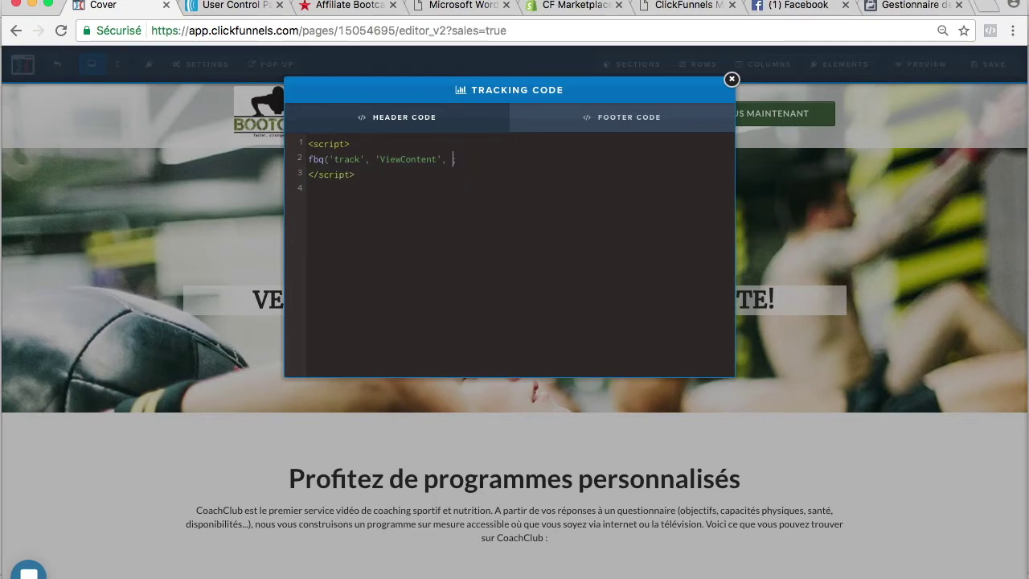
{"action": "type", "text": ";"}
{"action": "left_click", "coordinate": [134, 160]}
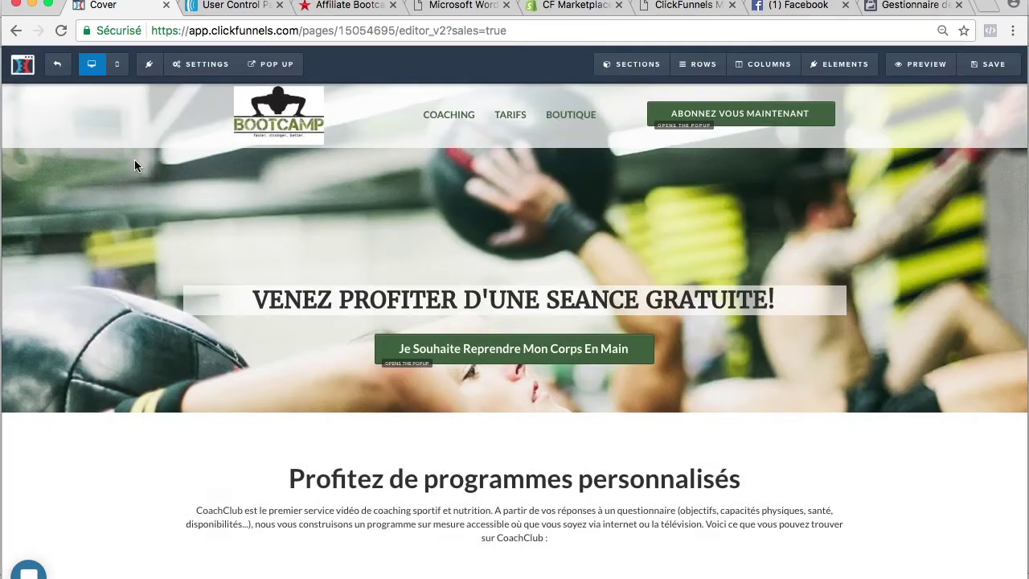
{"action": "left_click", "coordinate": [992, 77]}
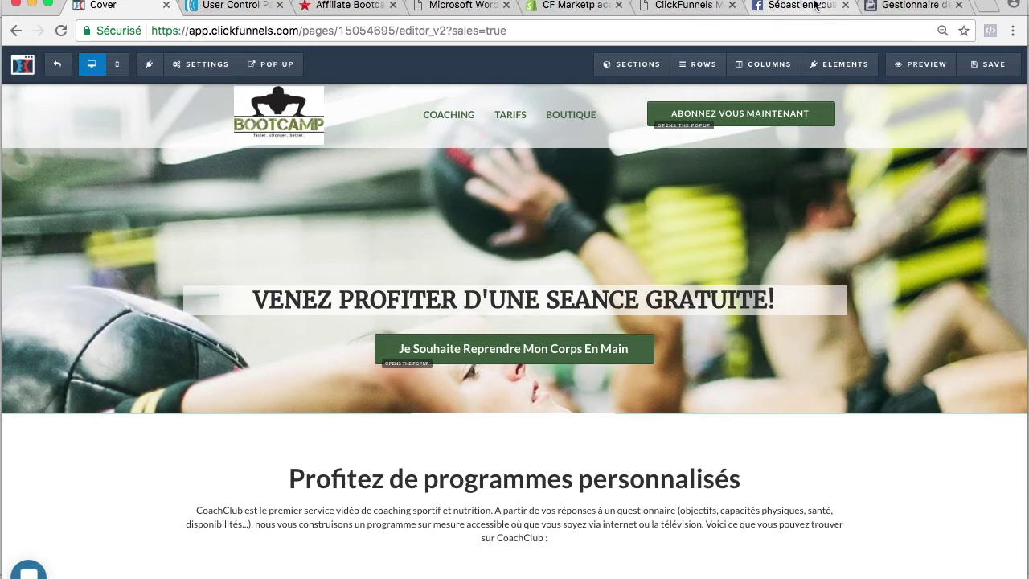
Switch to Facebook Ads Manager and close the pixel code installation instructions.
{"action": "left_click", "coordinate": [927, 8]}
{"action": "left_click", "coordinate": [222, 287]}
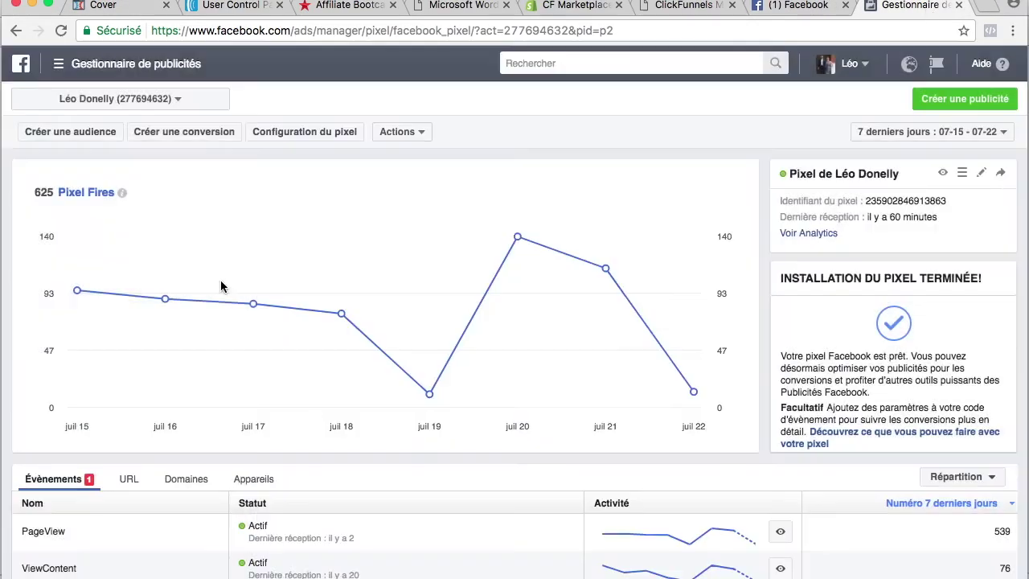